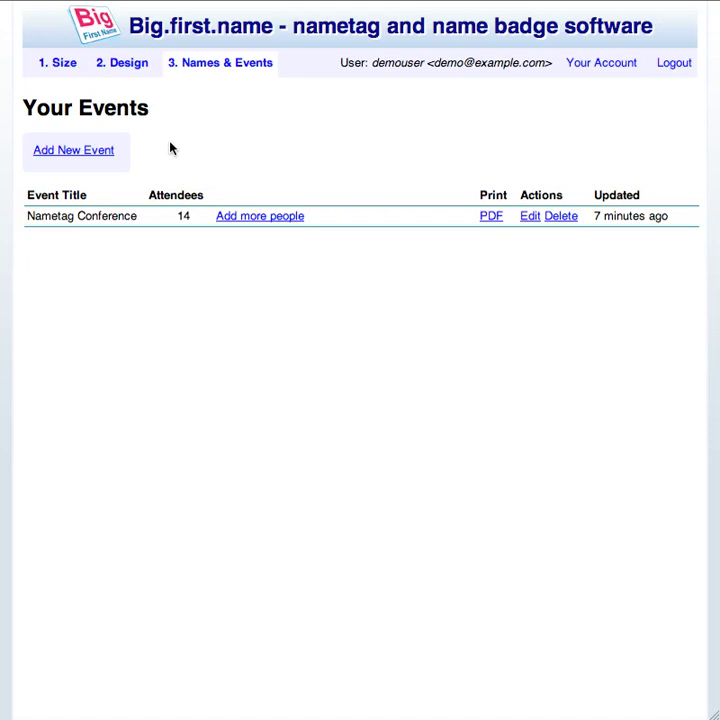
- From the Design tab's Manage Custom Designs page, begin adding a new custom design
left_click(121, 66)
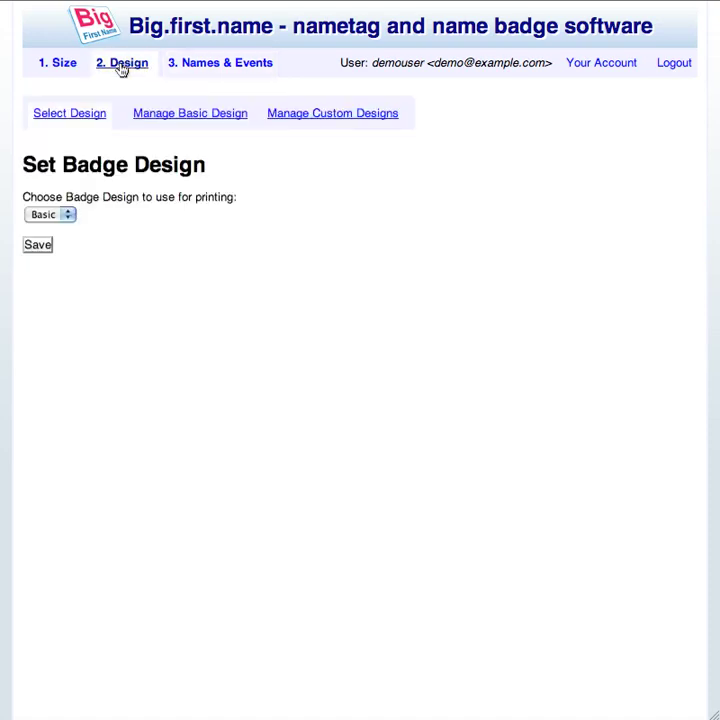
left_click(333, 114)
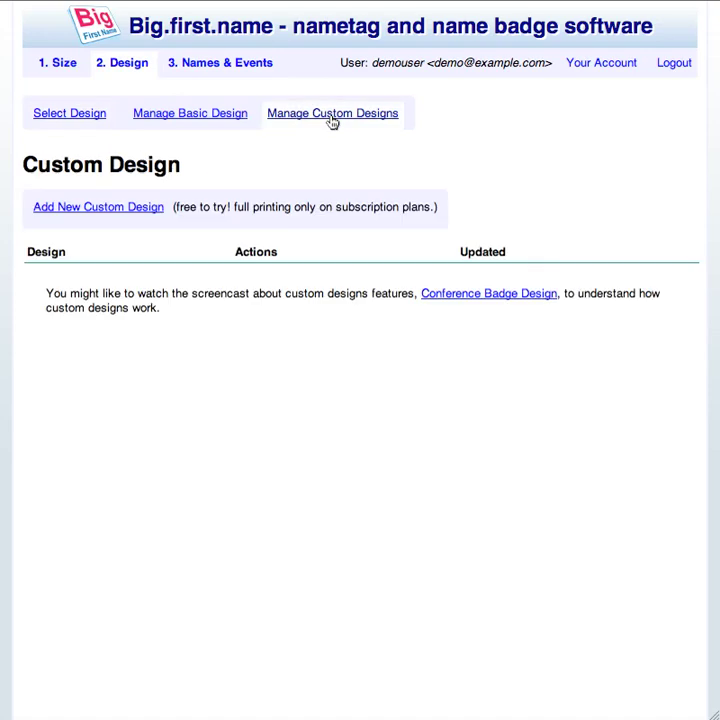
left_click(98, 207)
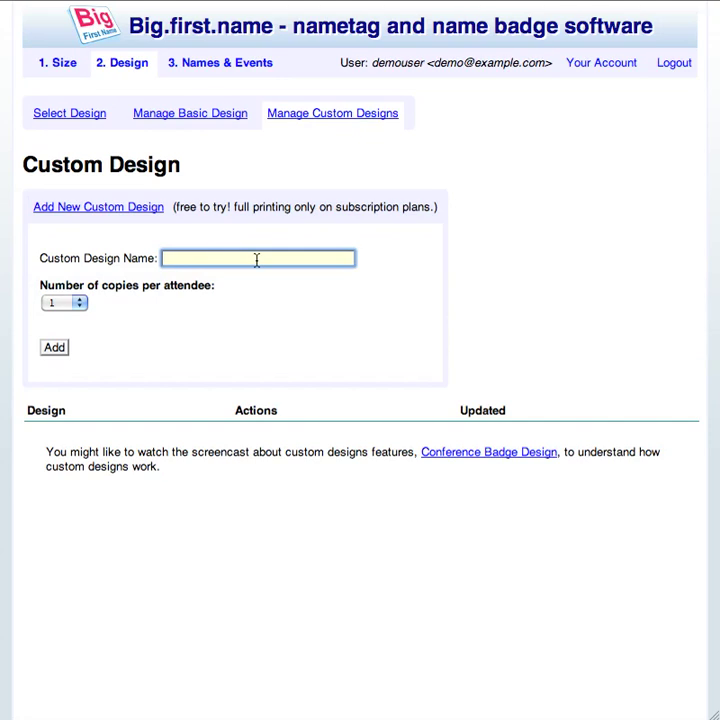
- Create the custom design 'My Conference Badge Design' and open its badge sections for editing
type("My Conference Badge Design")
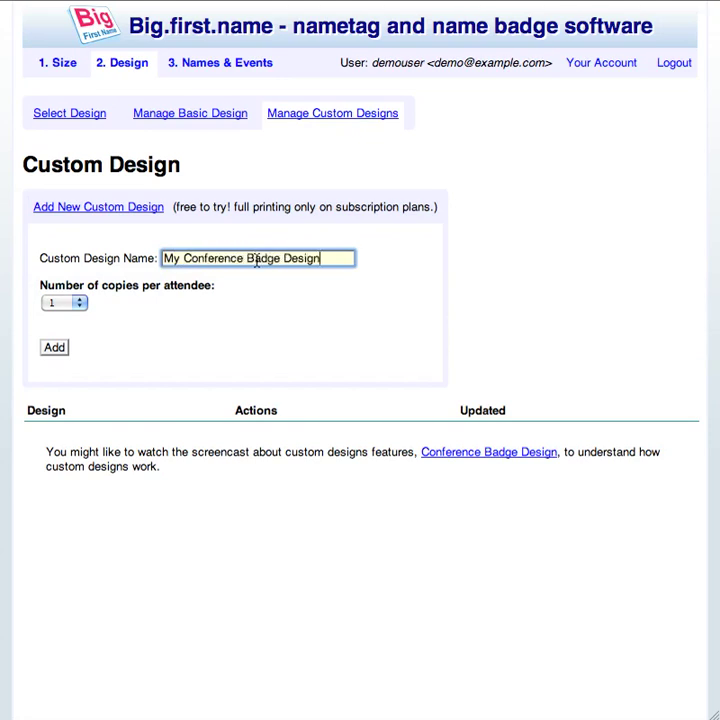
left_click(54, 348)
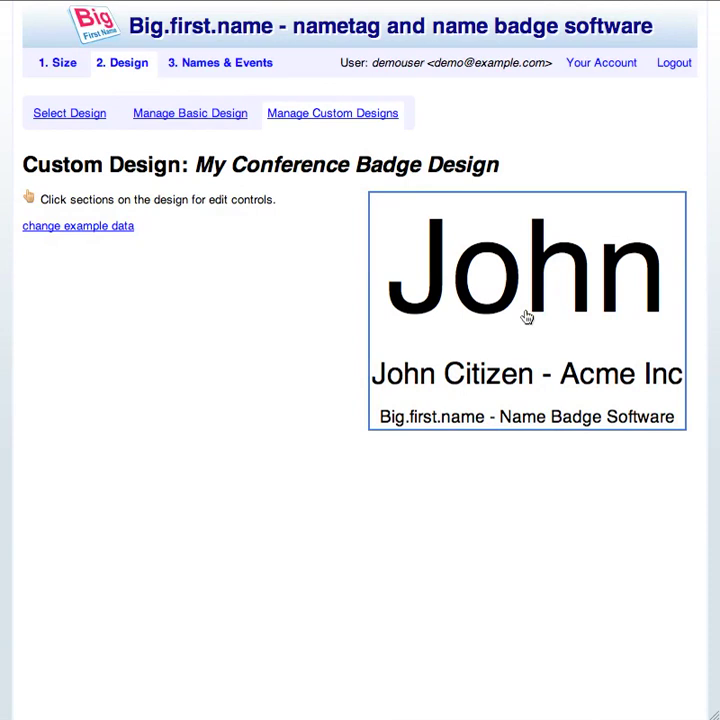
left_click(527, 317)
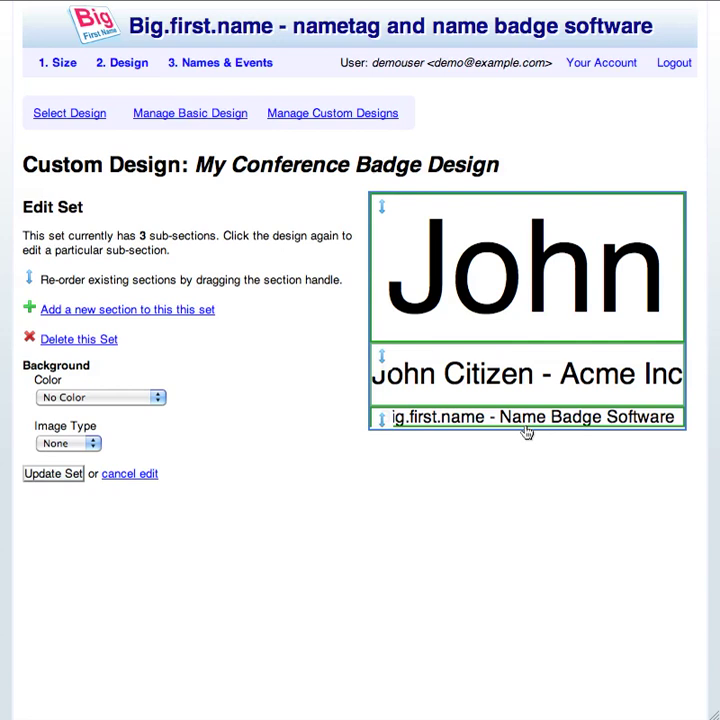
- Move the John first-name section to the badge bottom and add a New Section below it
left_click_drag(380, 211, 381, 438)
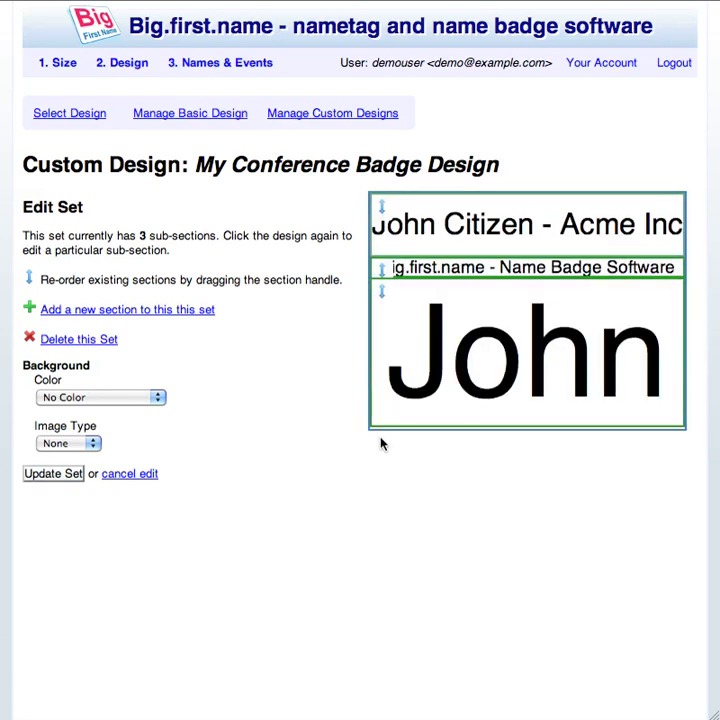
left_click(128, 312)
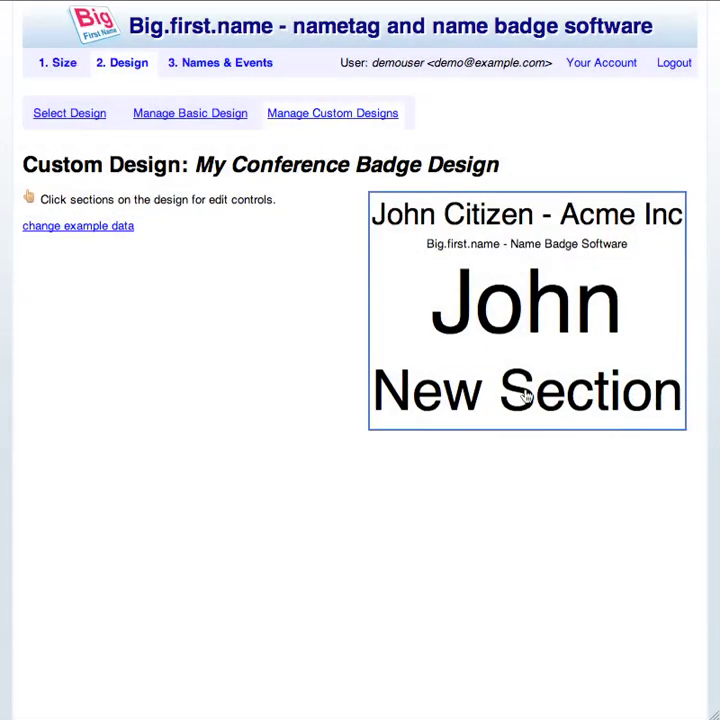
left_click(525, 397)
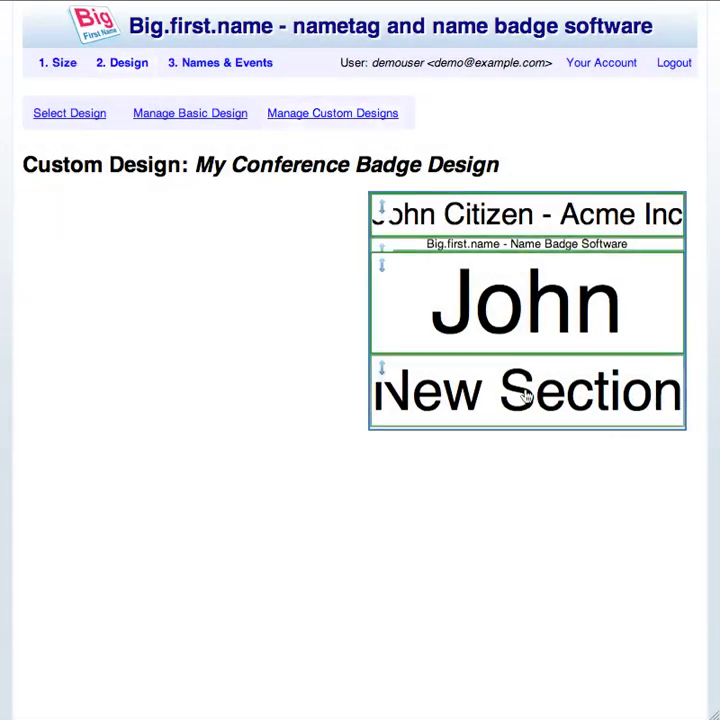
- Change the New Section's relative height from 5 to 1
left_click(525, 397)
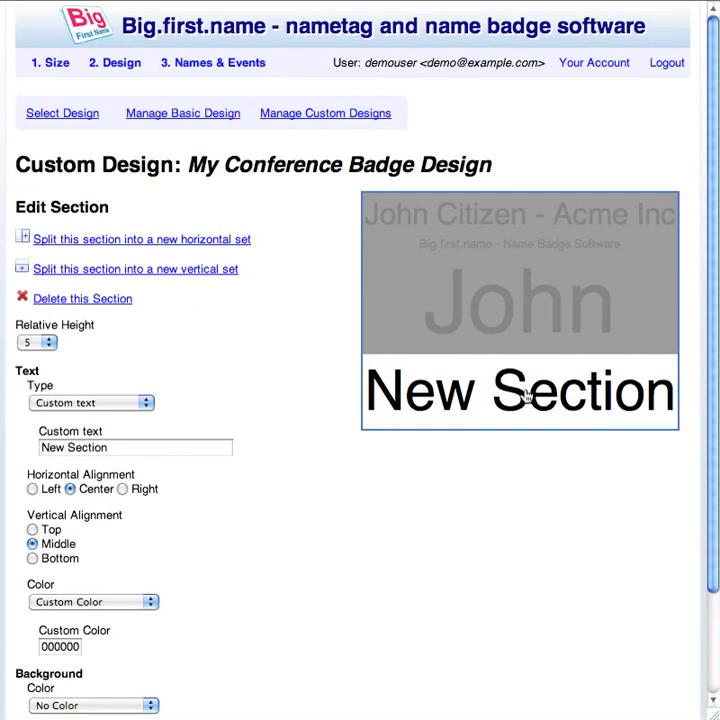
left_click(36, 343)
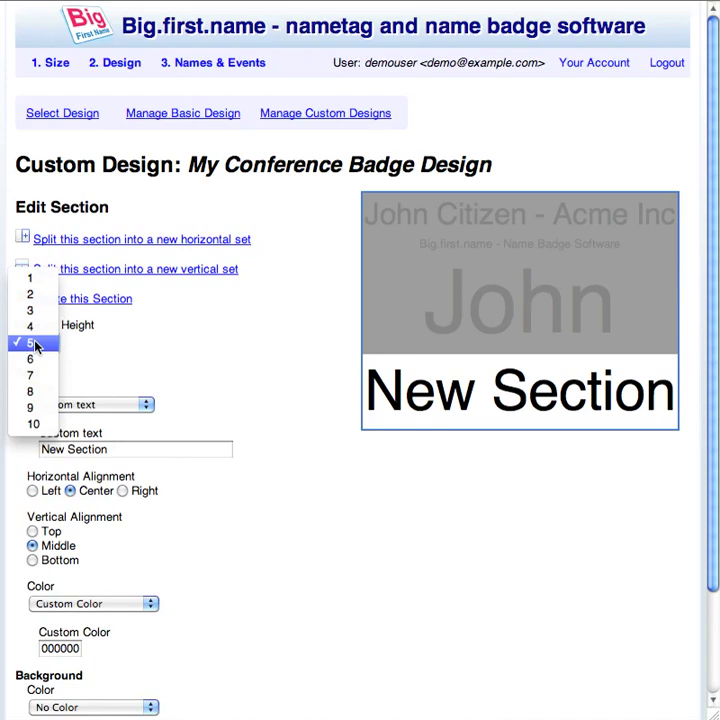
left_click(32, 279)
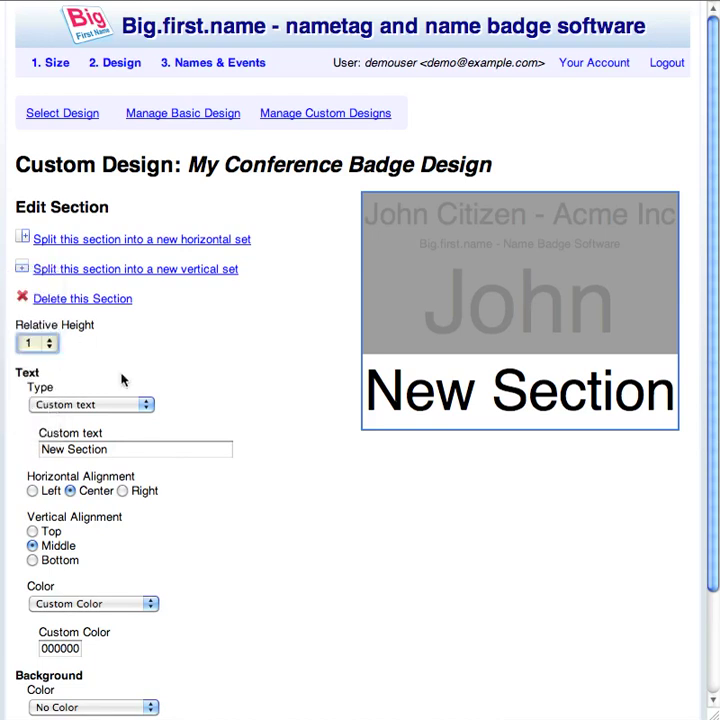
left_click(132, 404)
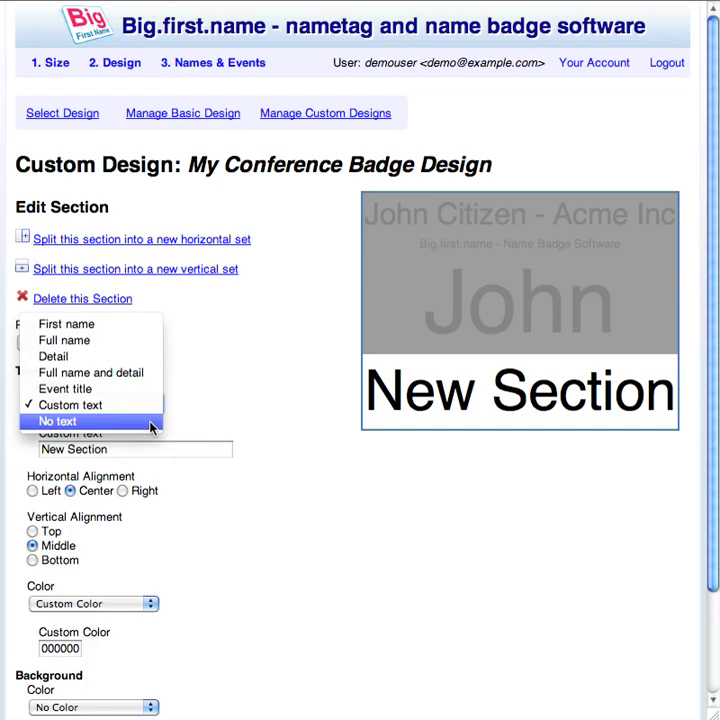
- Make the New Section show custom text 'ATTENDEE' in custom colour ffffff
left_click(143, 408)
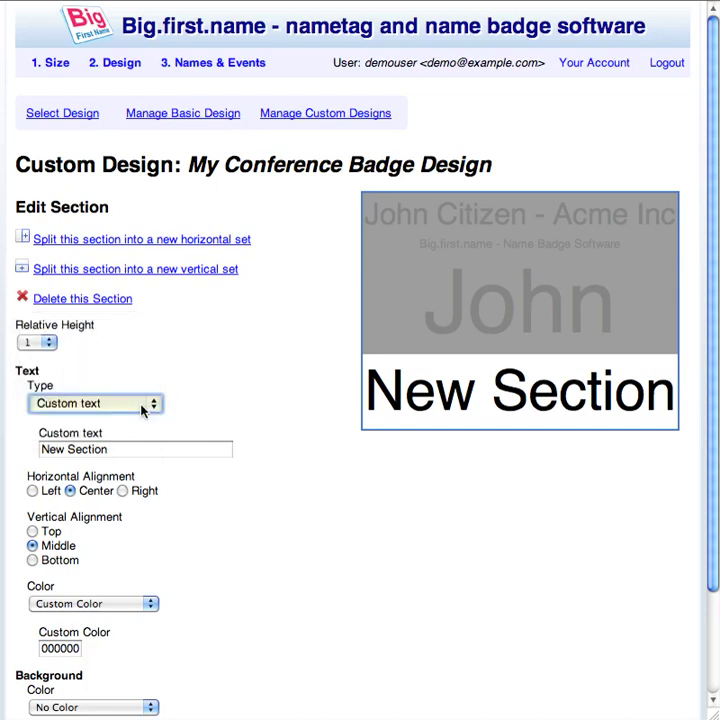
triple_click(134, 448)
type("ATTENDEE")
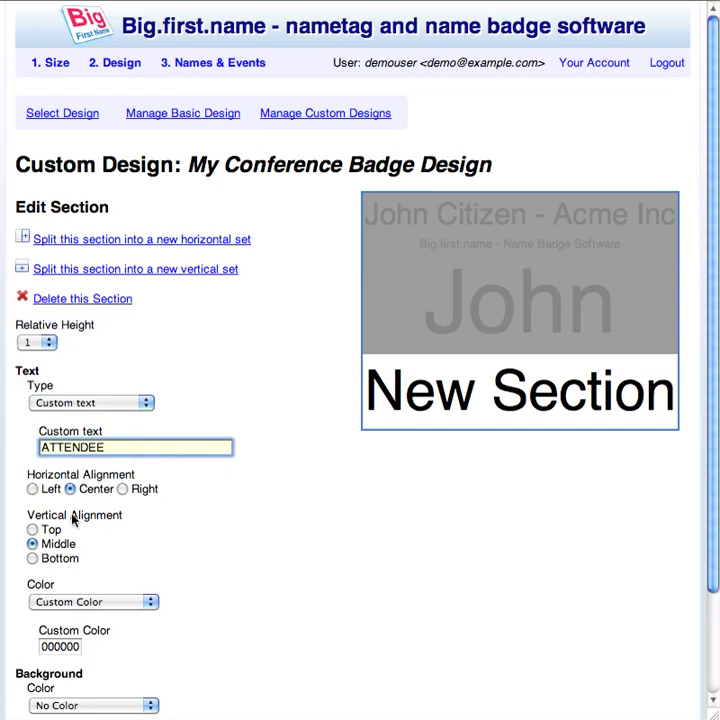
left_click(155, 604)
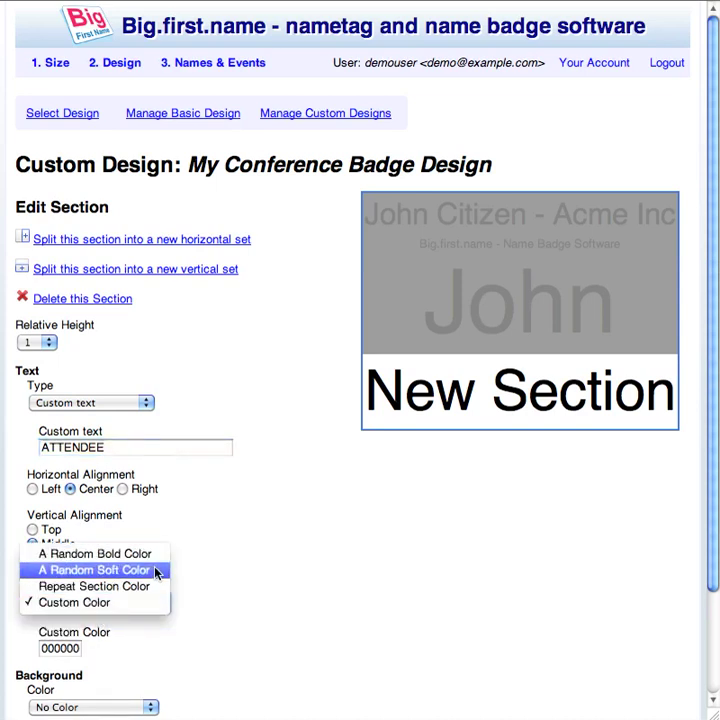
left_click(156, 603)
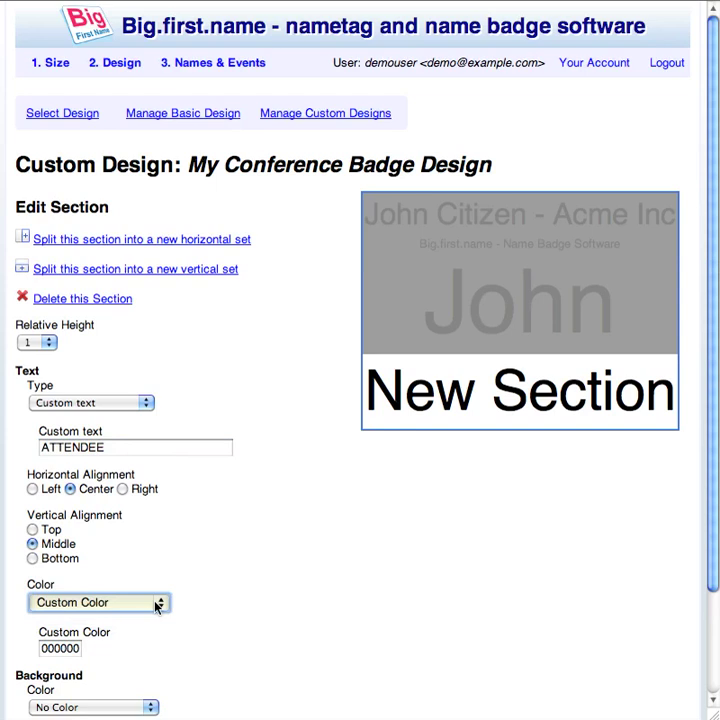
left_click(59, 648)
type("ffffff")
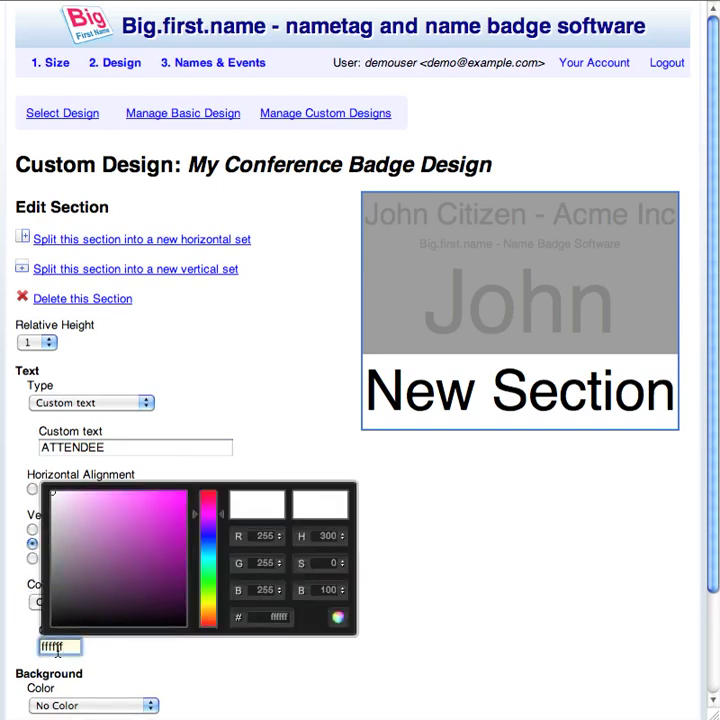
left_click(22, 650)
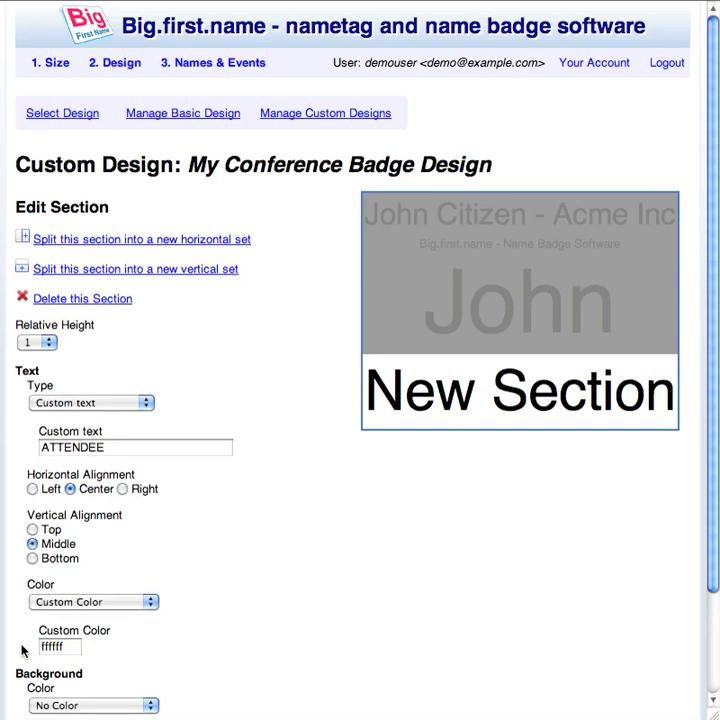
- Give the ATTENDEE section a custom ff0000 background with no image, and update the section
scroll(22, 650, "down", 3)
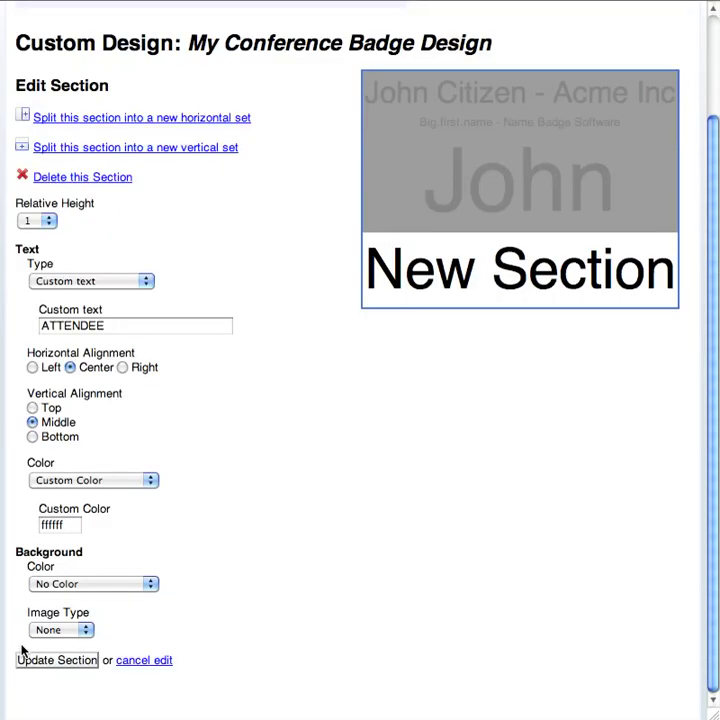
left_click(92, 588)
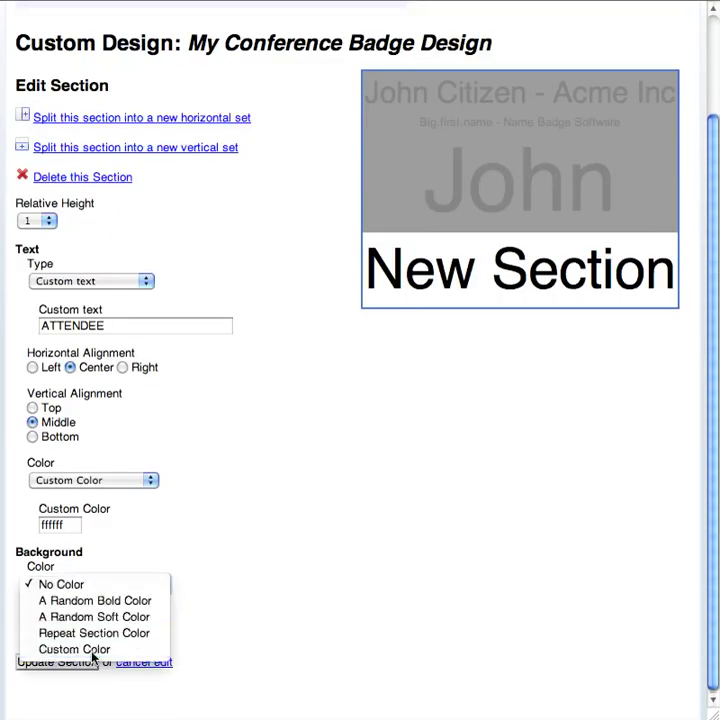
left_click(92, 652)
left_click(58, 627)
type("ff0000")
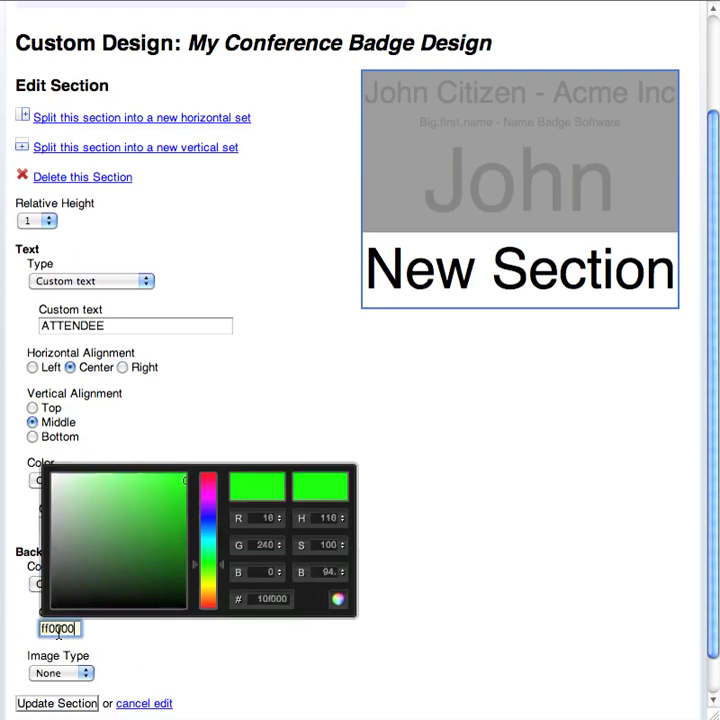
left_click(22, 632)
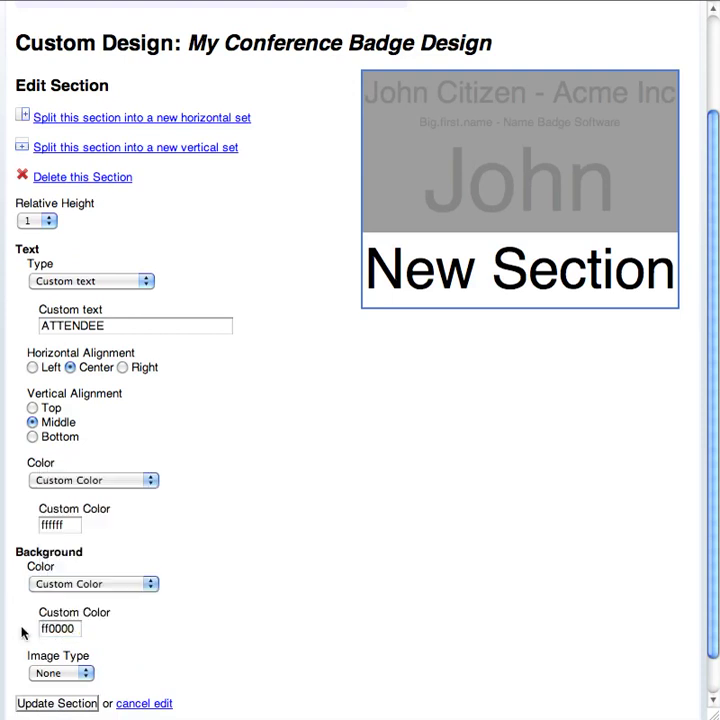
left_click(60, 675)
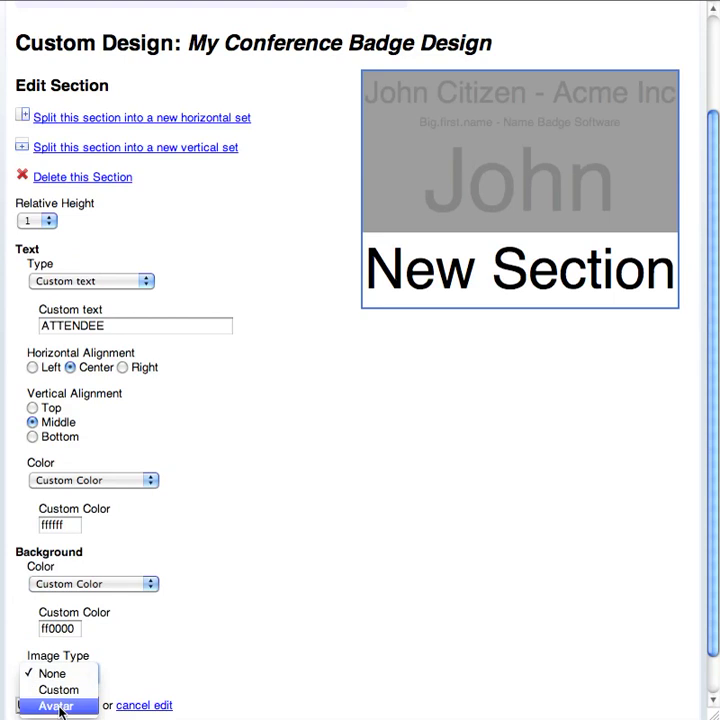
left_click(60, 677)
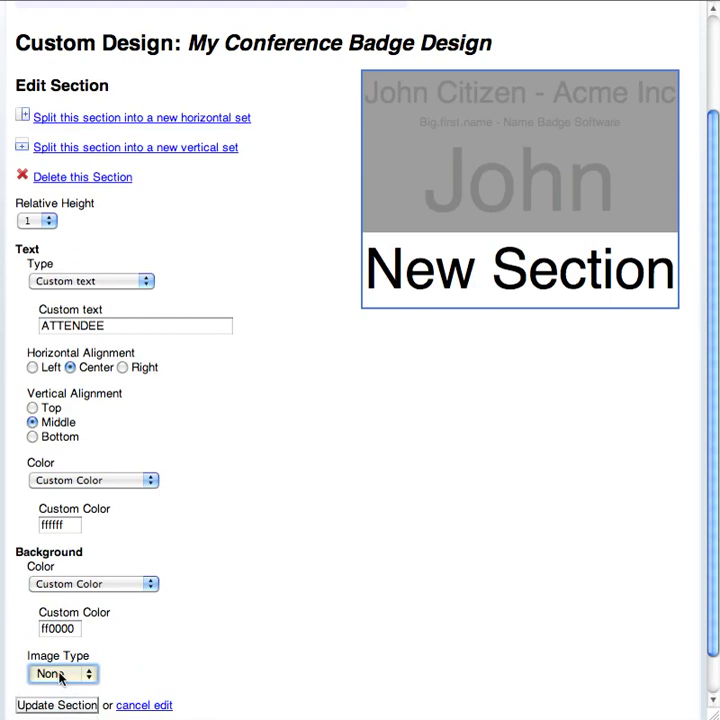
left_click(55, 706)
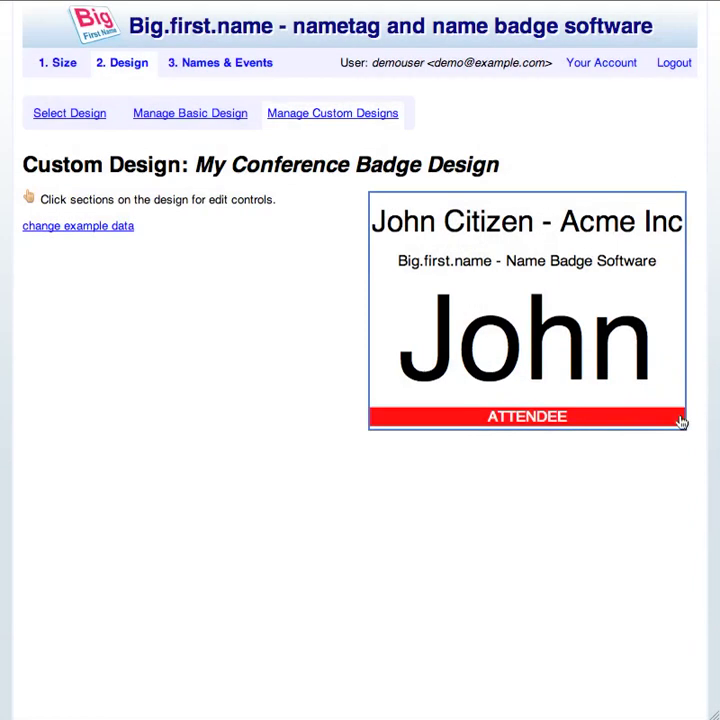
- Set the subtitle section's relative height to 2 and trim its text to 'Big.first.name'
left_click(527, 263)
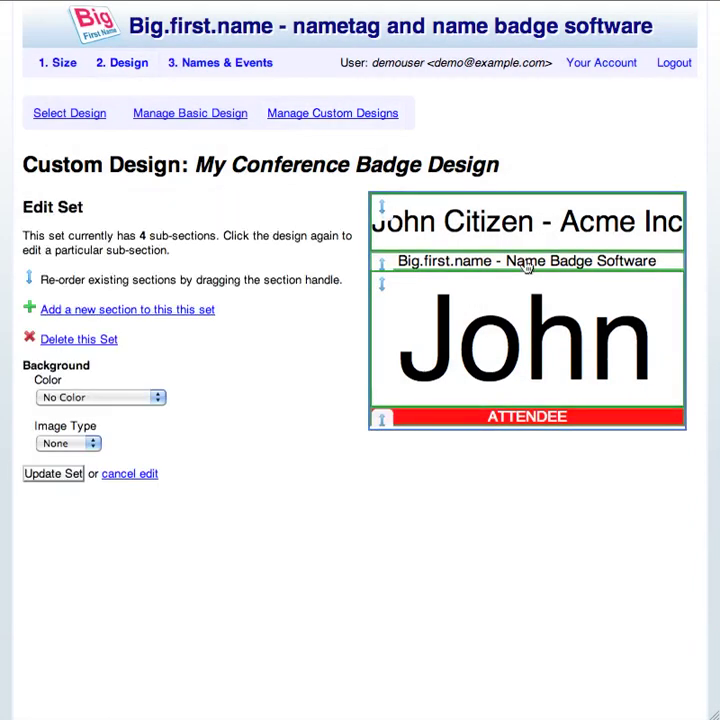
left_click(527, 263)
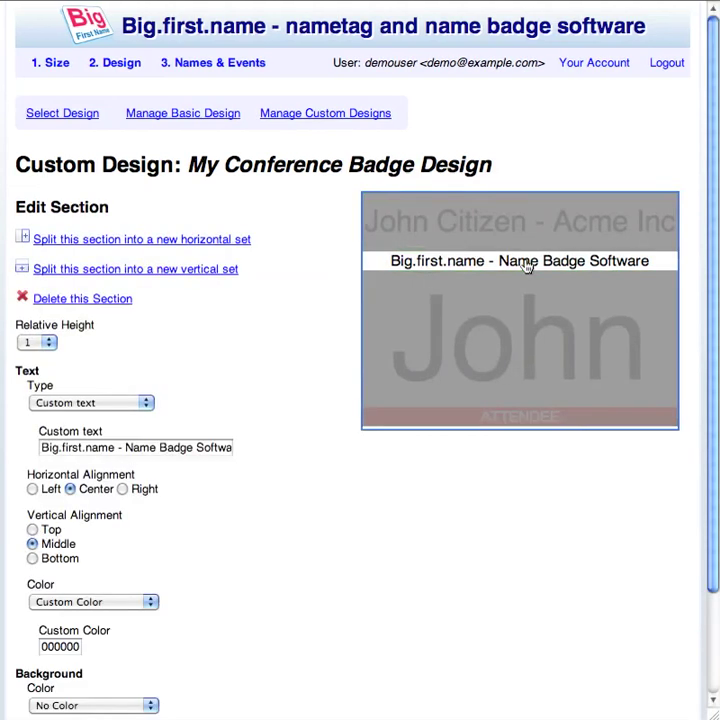
left_click(39, 342)
left_click(34, 361)
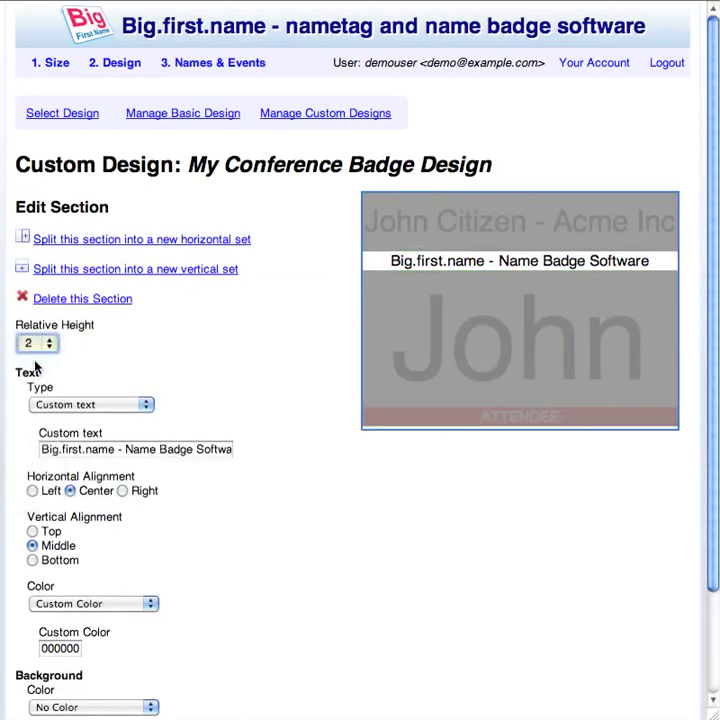
left_click(229, 449)
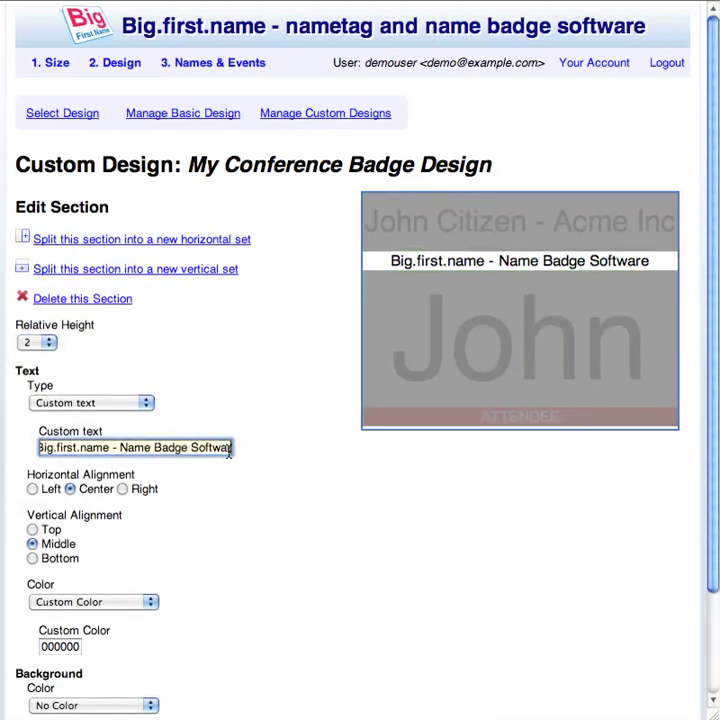
key("BackSpace")
key("BackSpace")
key("BackSpace")
key("BackSpace")
key("BackSpace")
key("BackSpace")
key("BackSpace")
key("BackSpace")
key("BackSpace")
key("BackSpace")
key("BackSpace")
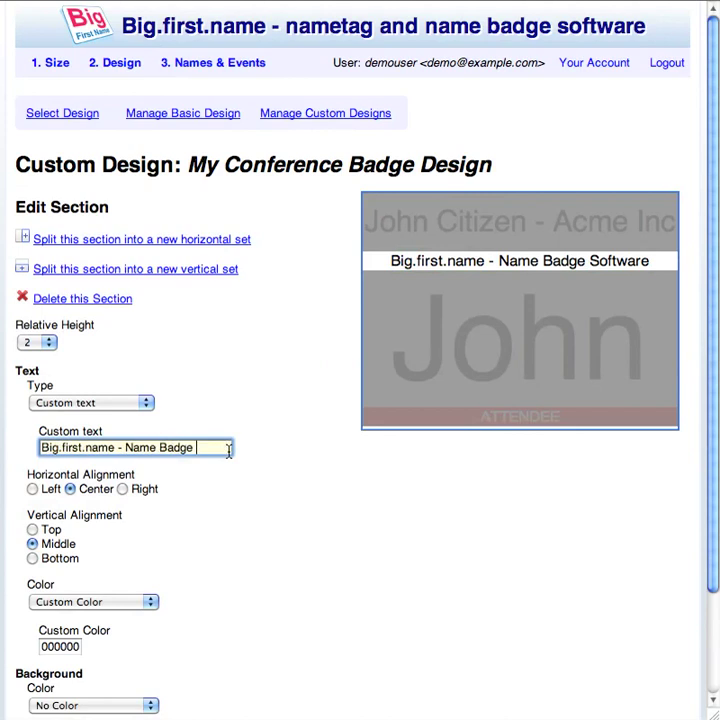
key("BackSpace")
key("BackSpace")
key("BackSpace")
key("BackSpace")
key("BackSpace")
key("BackSpace")
key("BackSpace")
key("BackSpace")
key("BackSpace")
key("BackSpace")
key("BackSpace")
key("Tab")
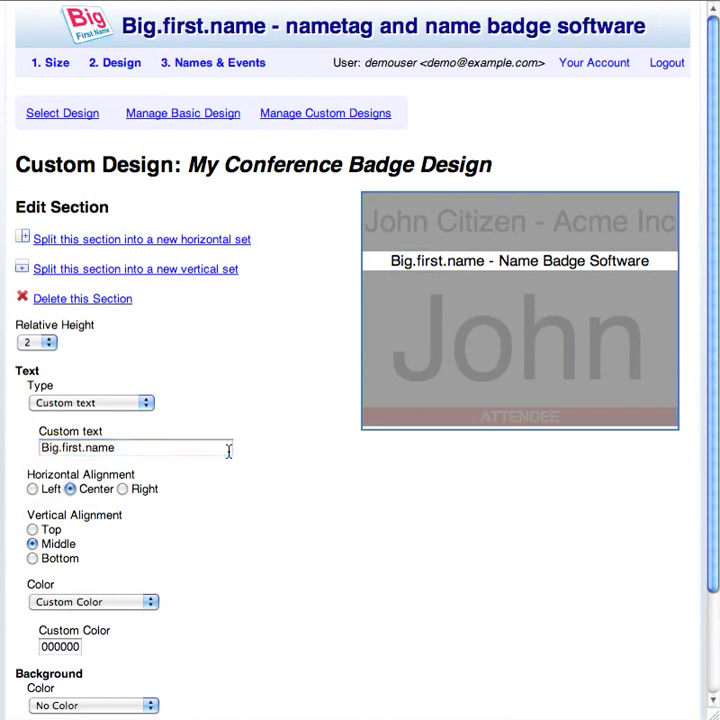
- Set white text colour and choose tags.jpg as the section's custom background image
type("fffff")
key("Down")
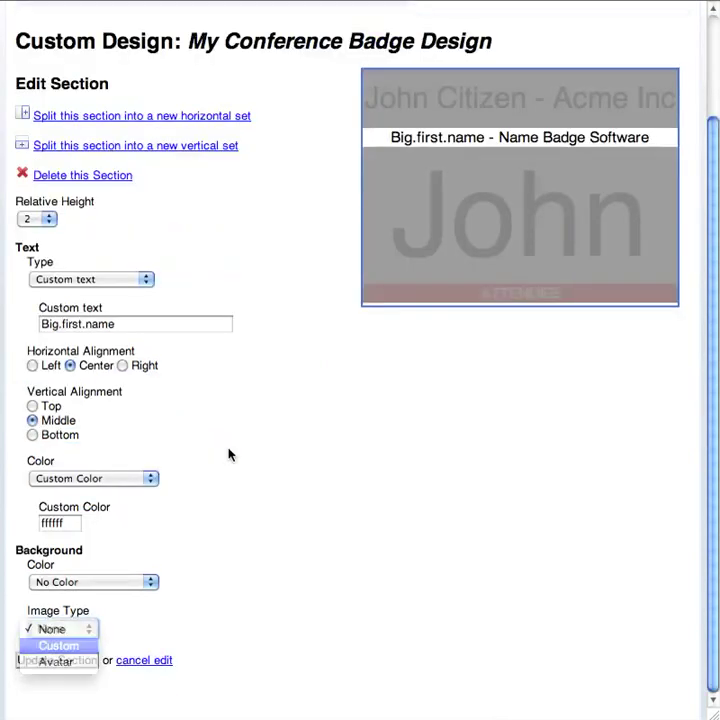
key("Return")
left_click(143, 678)
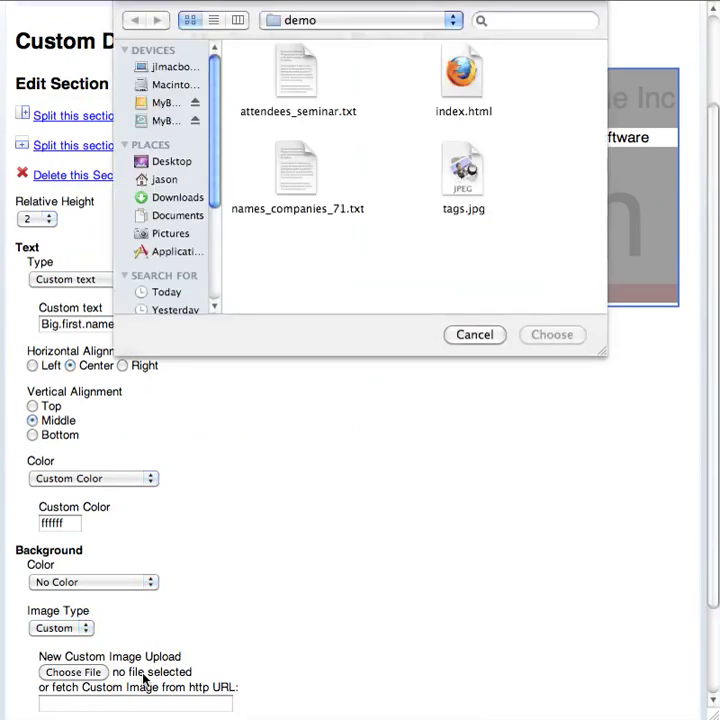
left_click(467, 175)
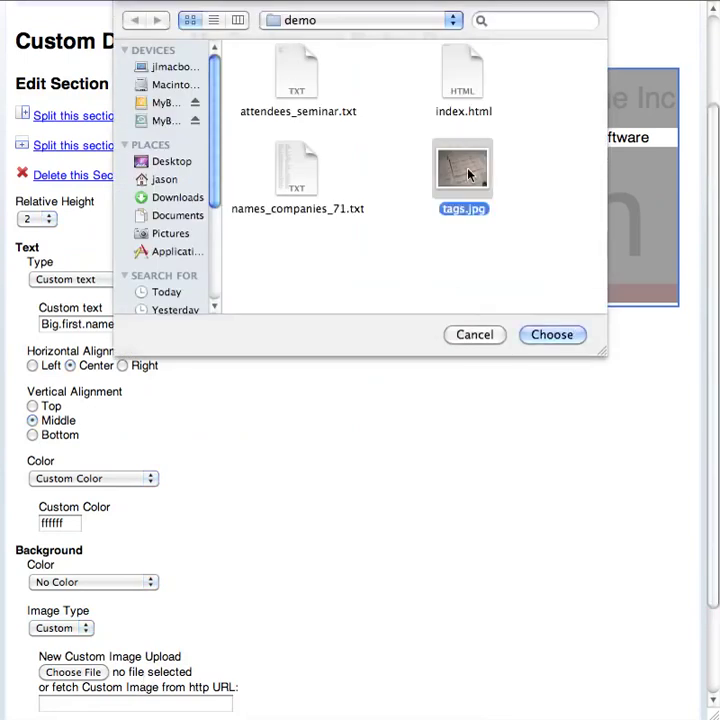
key("Return")
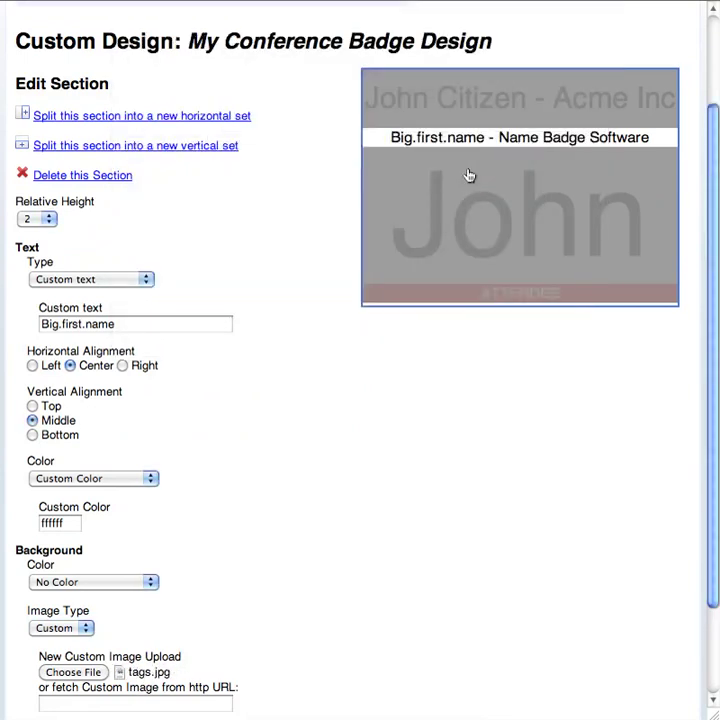
- Set the tags.jpg image to crop to fill the section and update the section
scroll(467, 175, "down", 3)
left_click(250, 632)
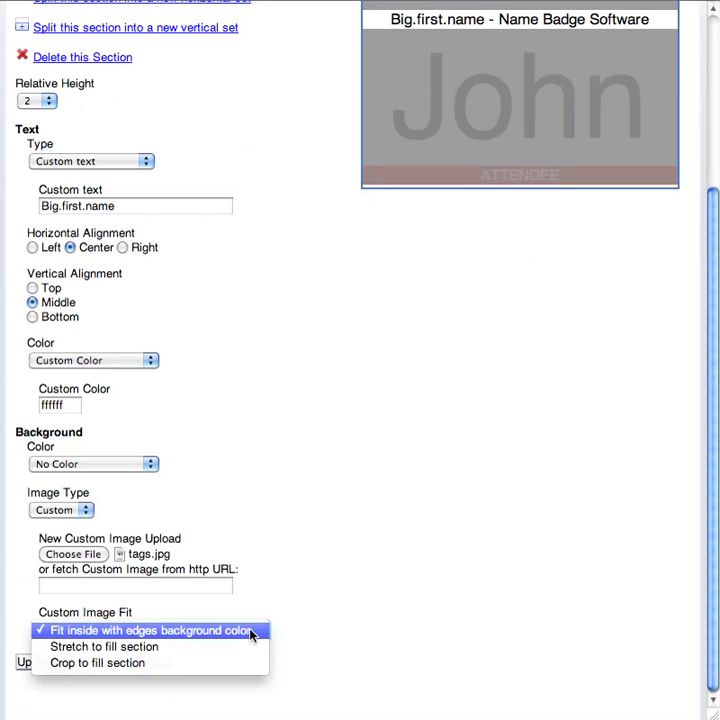
left_click(241, 662)
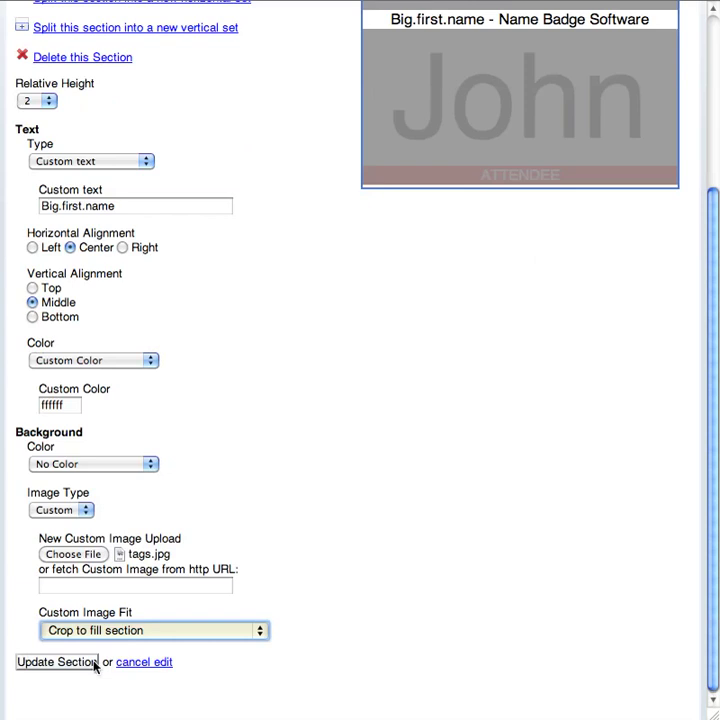
left_click(56, 662)
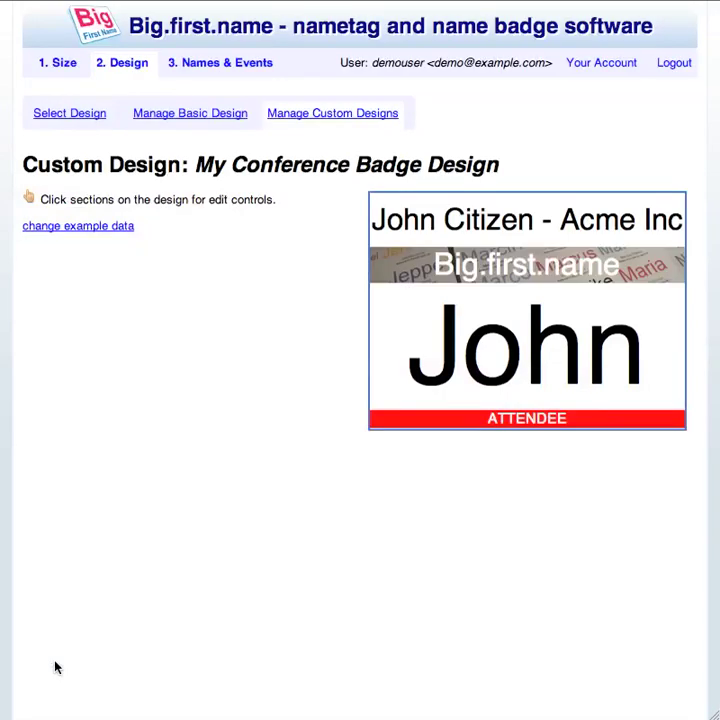
- Move the banner above John Citizen; give the first name a random bold colour and height 5
left_click(527, 270)
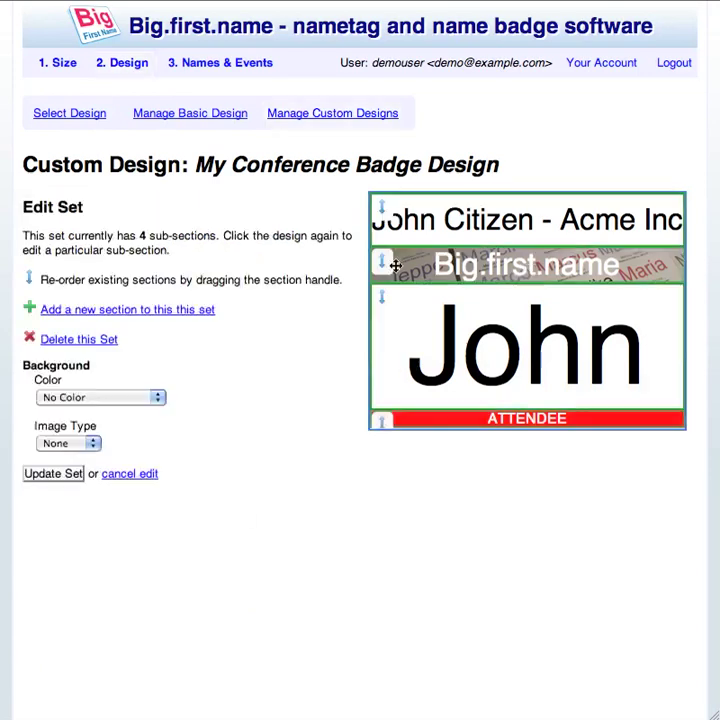
left_click_drag(381, 264, 381, 204)
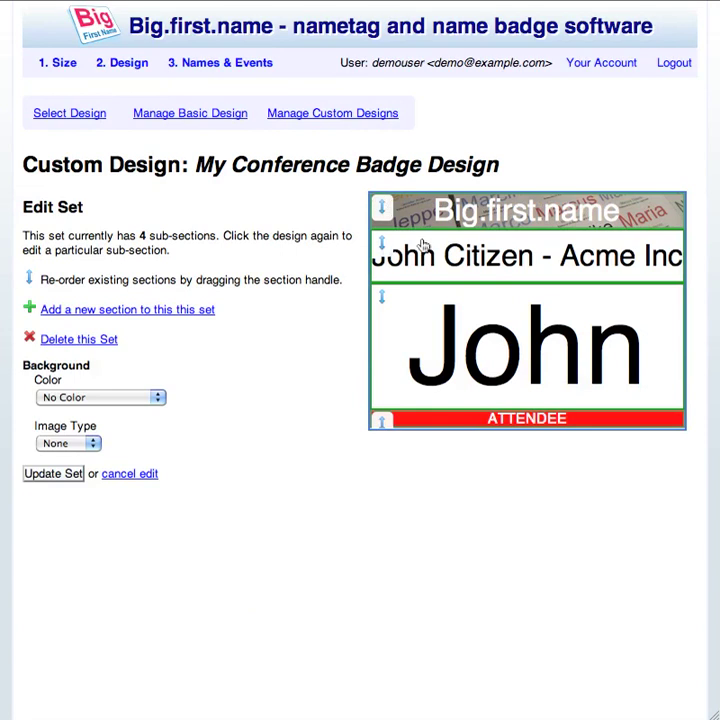
left_click(525, 350)
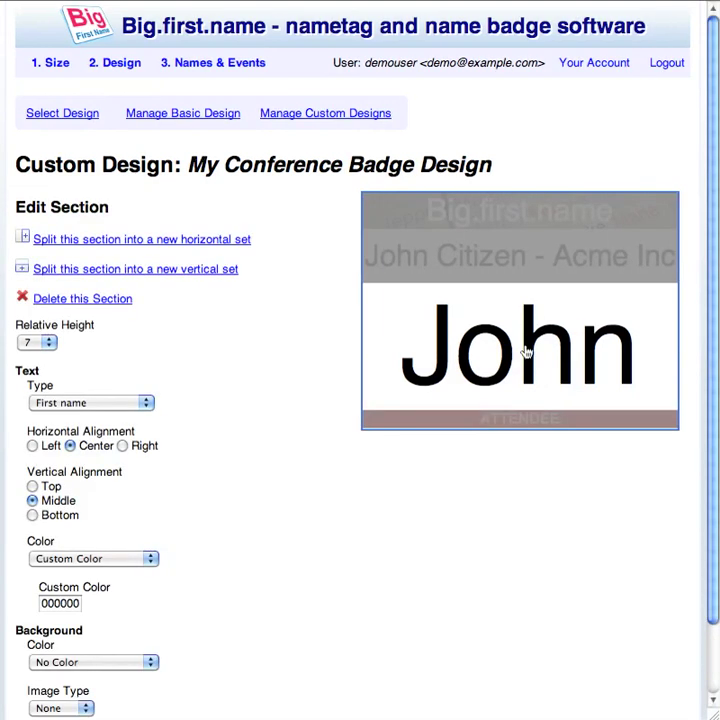
left_click(92, 559)
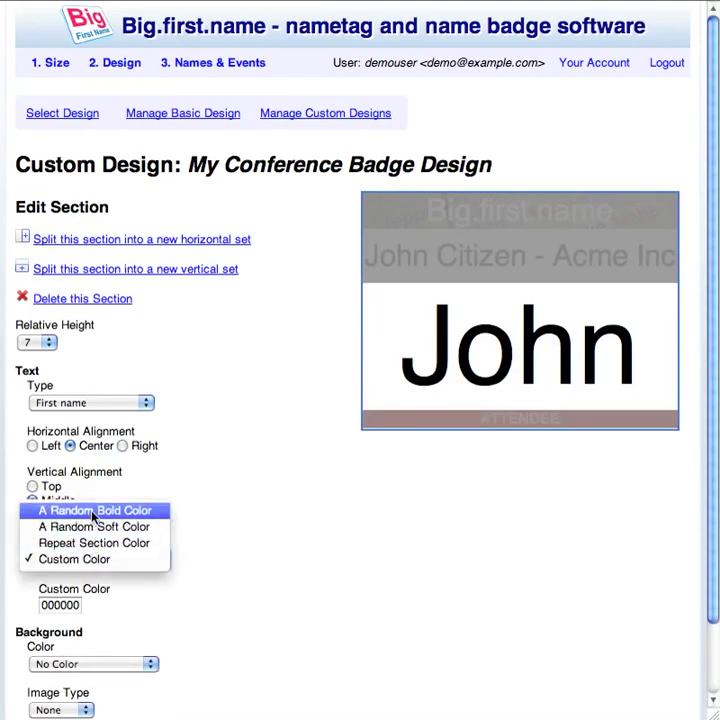
left_click(85, 511)
left_click(38, 342)
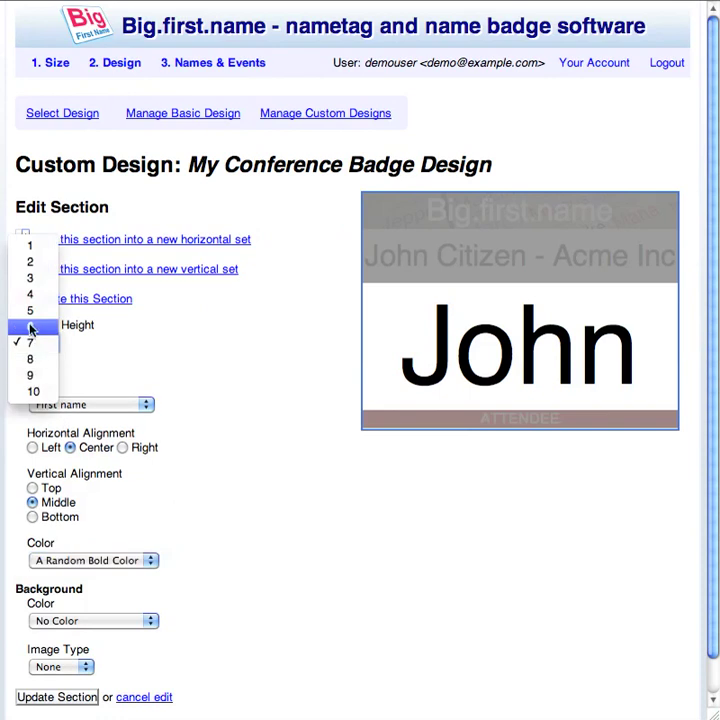
left_click(27, 310)
left_click(56, 697)
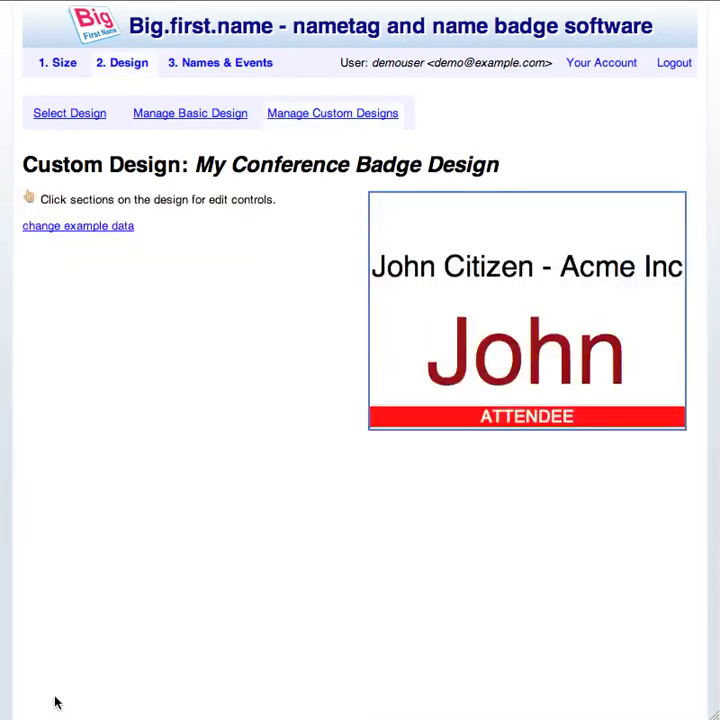
- Add another new section at the bottom of the badge and open it for editing
left_click(527, 317)
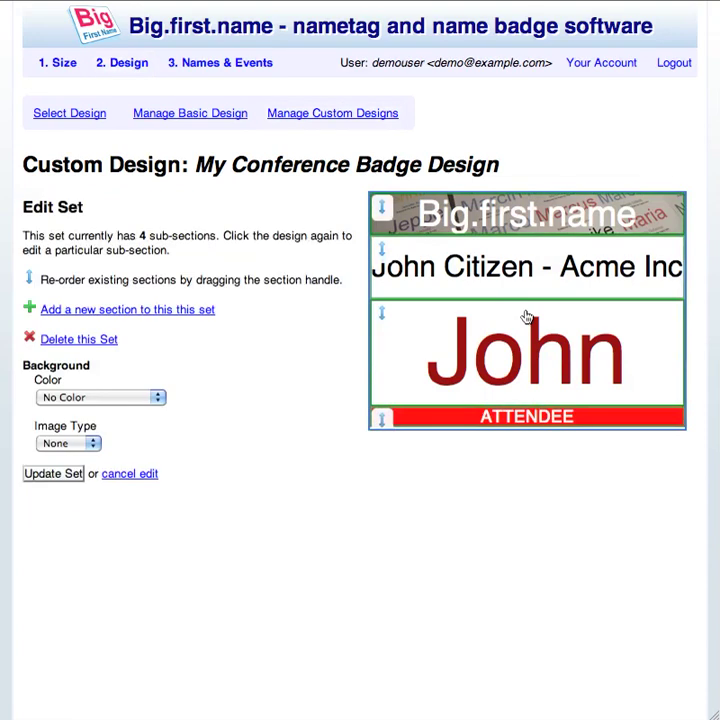
left_click(127, 311)
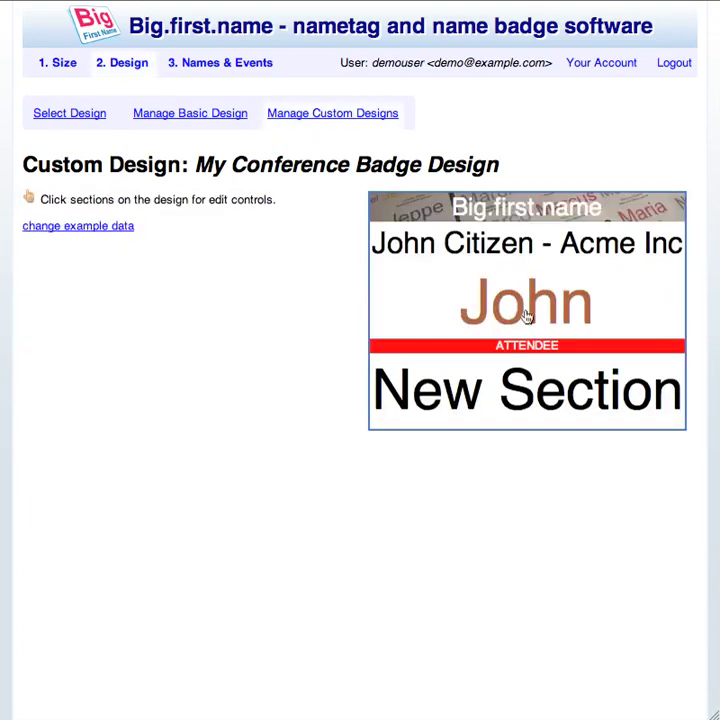
left_click(527, 317)
left_click(525, 395)
- Make the section show the Event title in blue 0000ff at relative height 1
left_click(36, 342)
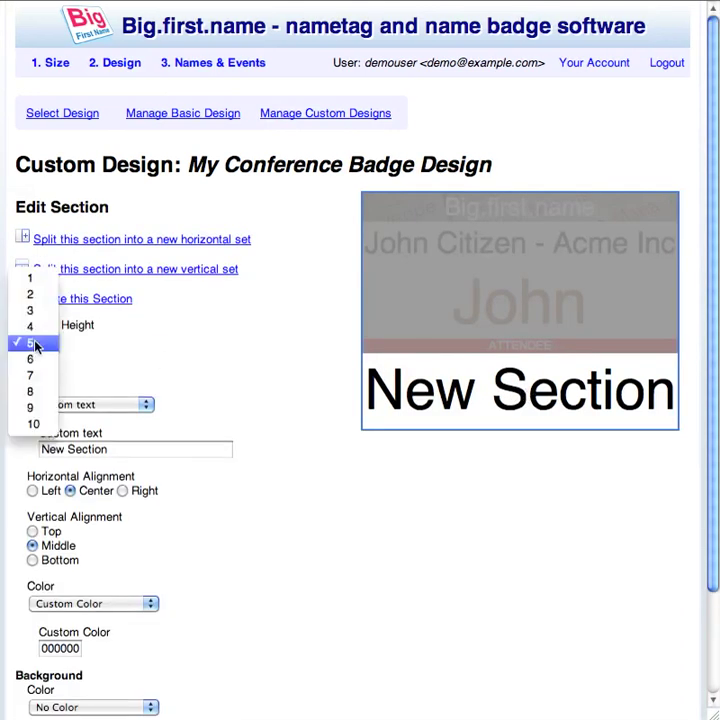
left_click(32, 280)
left_click(148, 405)
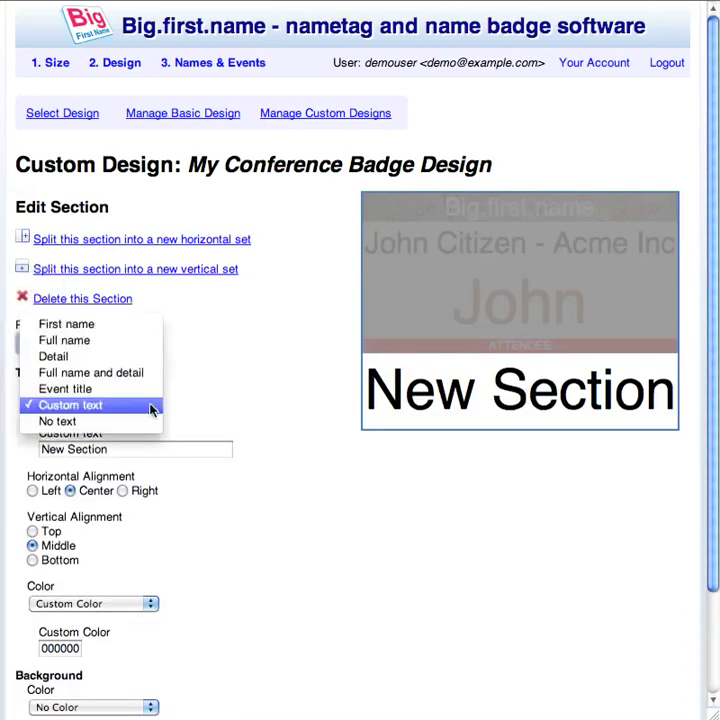
left_click(141, 393)
key("Tab")
type("0000ff")
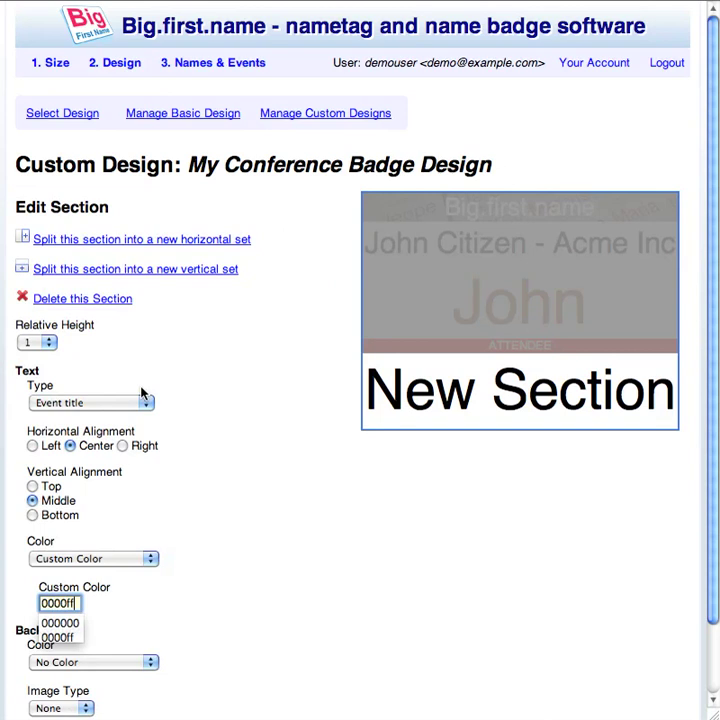
scroll(83, 574, "down", 2)
left_click(56, 661)
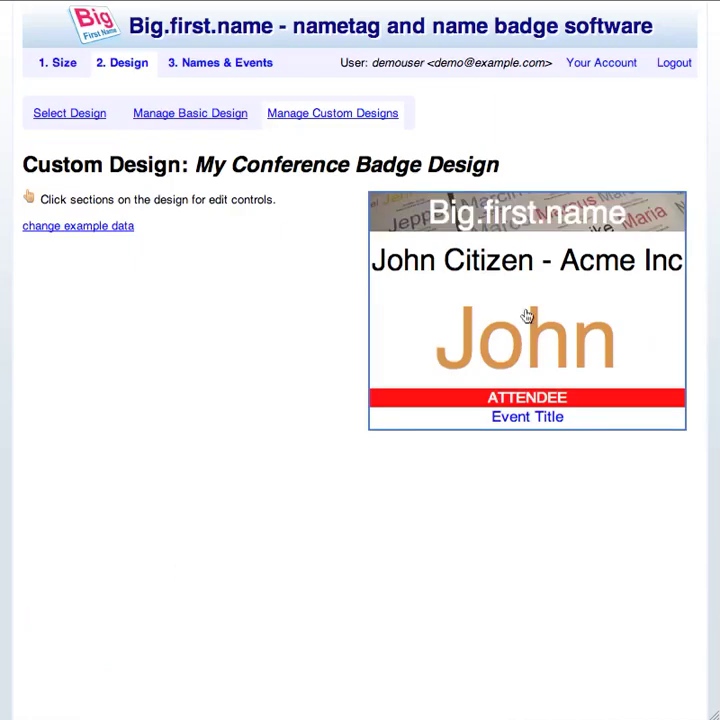
left_click(527, 337)
- Move Event Title above the ATTENDEE bar and make the name row show Full name only at relative height 2
left_click_drag(379, 424, 381, 399)
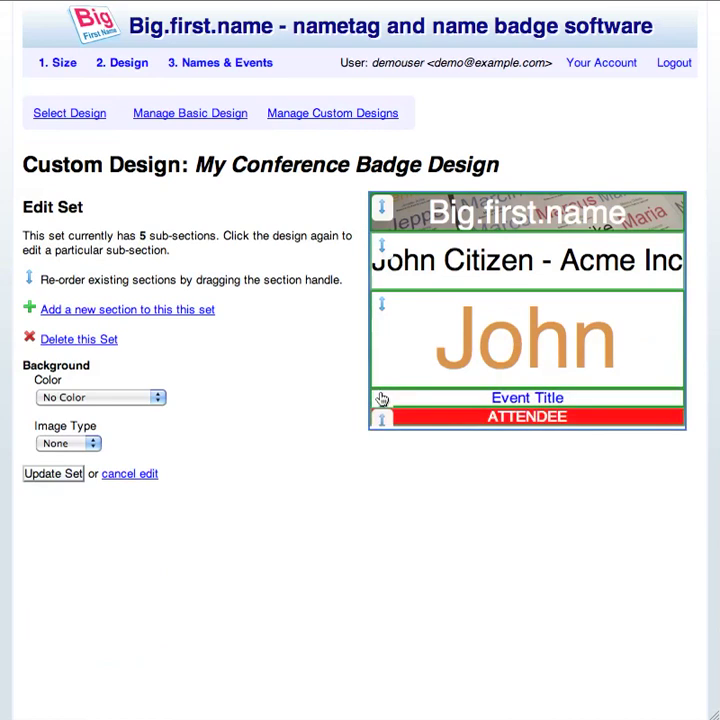
left_click(545, 265)
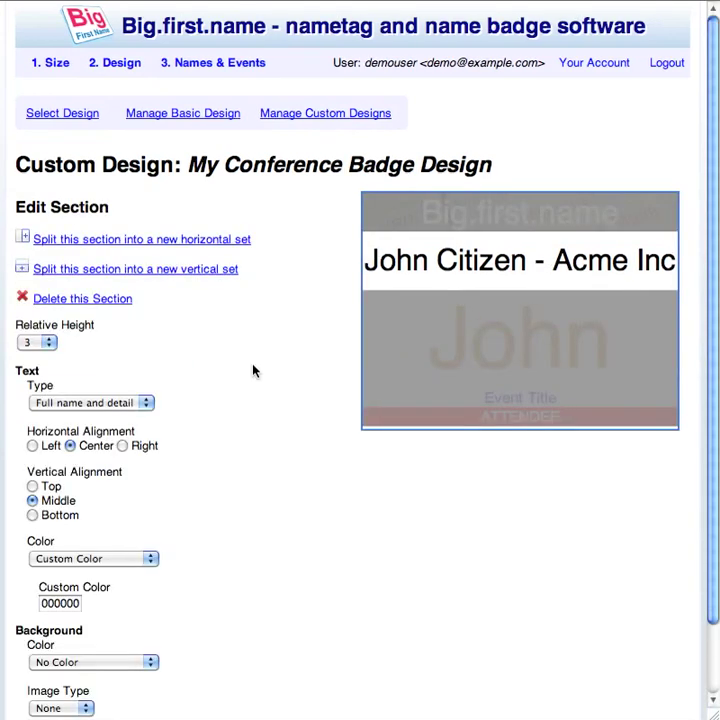
left_click(148, 403)
left_click(141, 372)
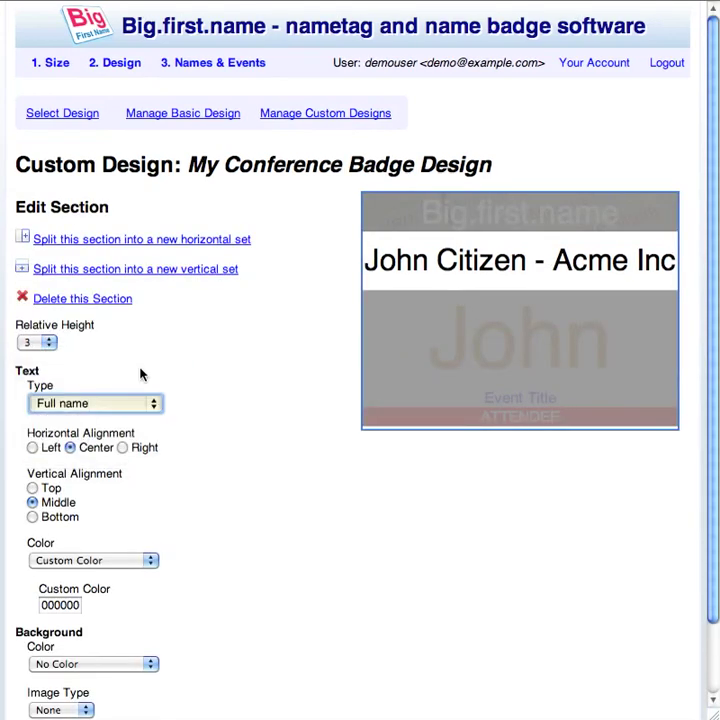
left_click(37, 343)
left_click(28, 325)
scroll(28, 325, "down", 2)
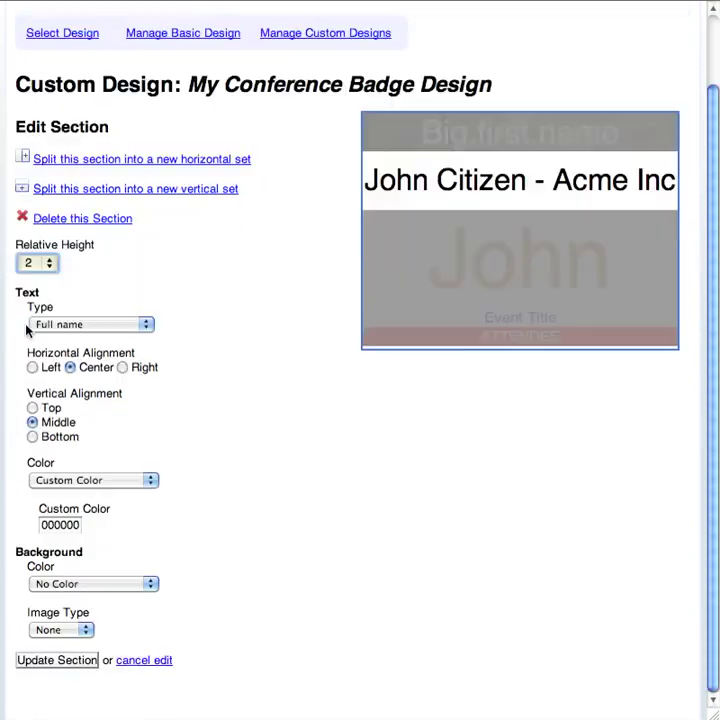
left_click(56, 659)
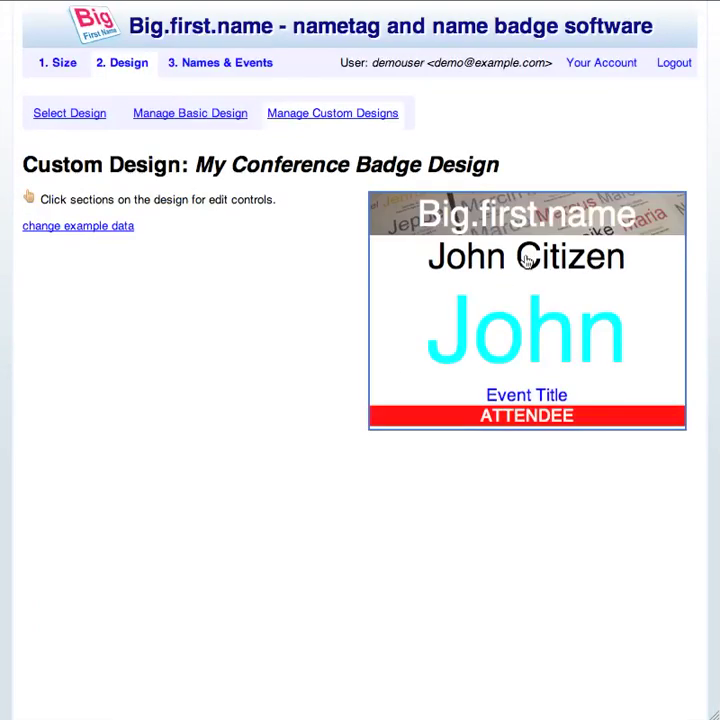
left_click(527, 260)
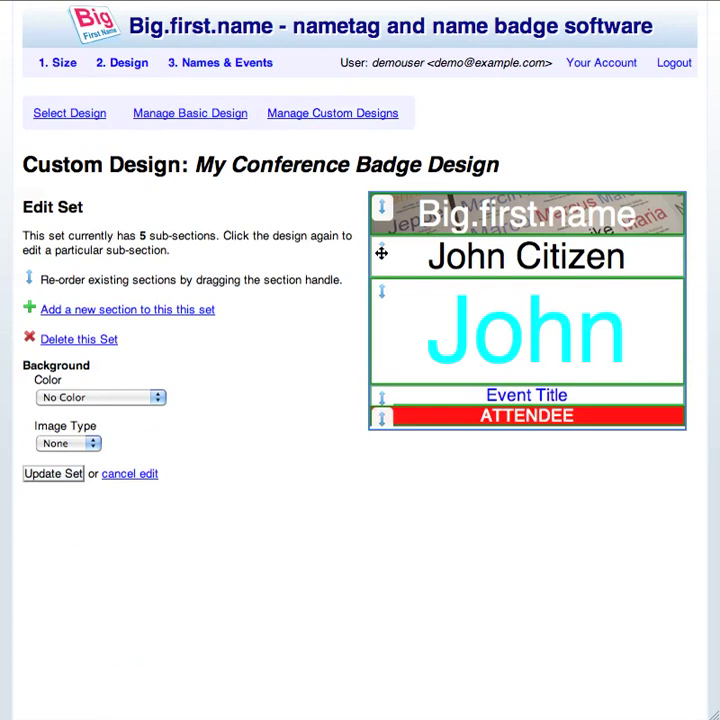
- Drag the full name section below the big first name "John", then cancel set editing
left_click_drag(381, 253, 381, 382)
left_click(128, 476)
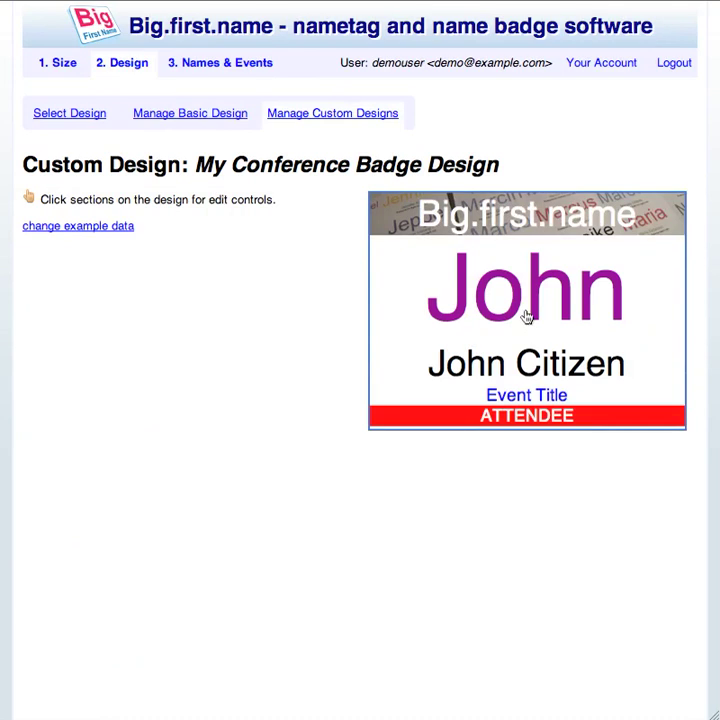
- Save My Conference Badge Design as the print design and go to 3. Names & Events
left_click(68, 116)
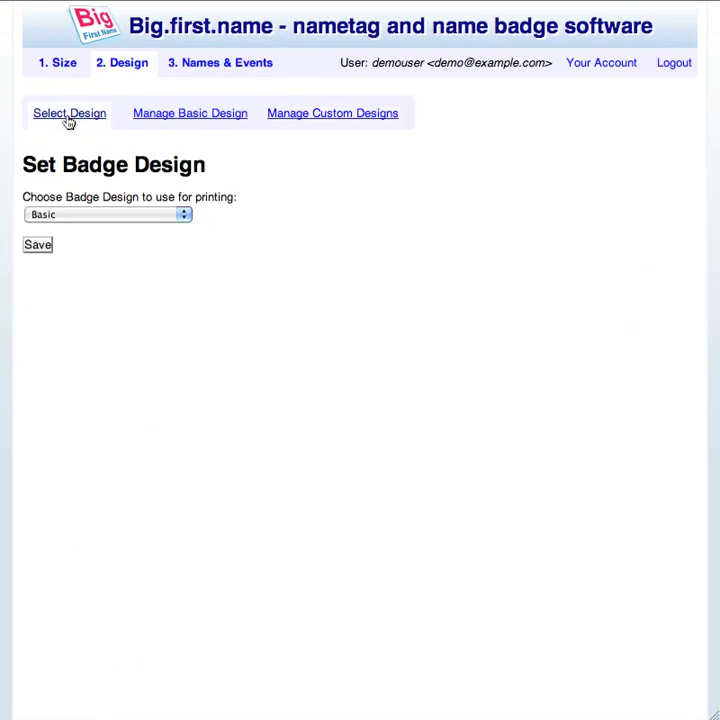
left_click(112, 214)
left_click(108, 231)
left_click(37, 247)
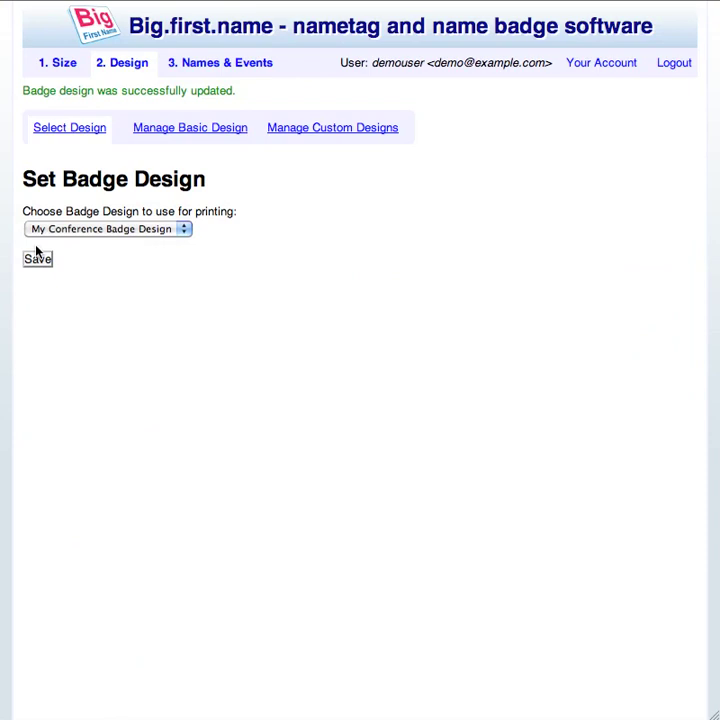
left_click(220, 64)
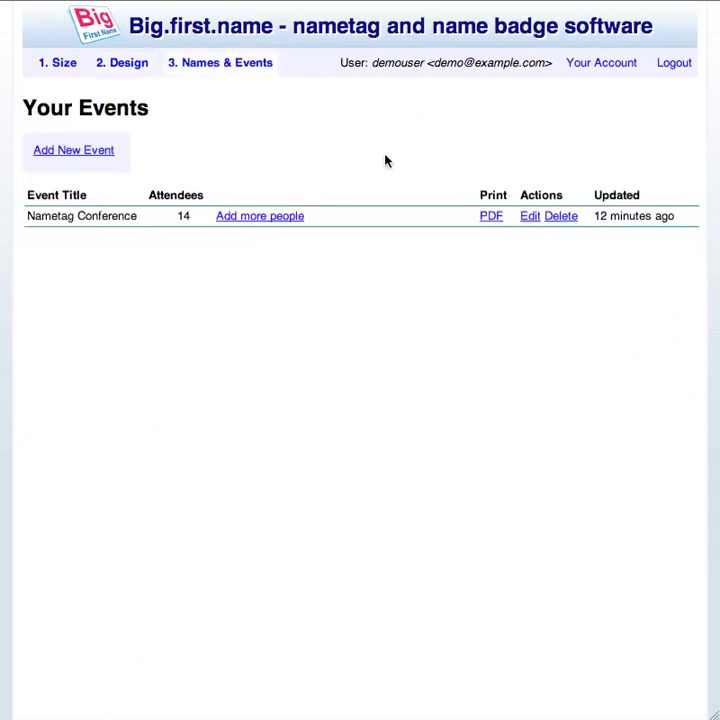
- Generate the Nametag Conference PDF, scroll through the badge pages, then open custom.jpg
left_click(494, 218)
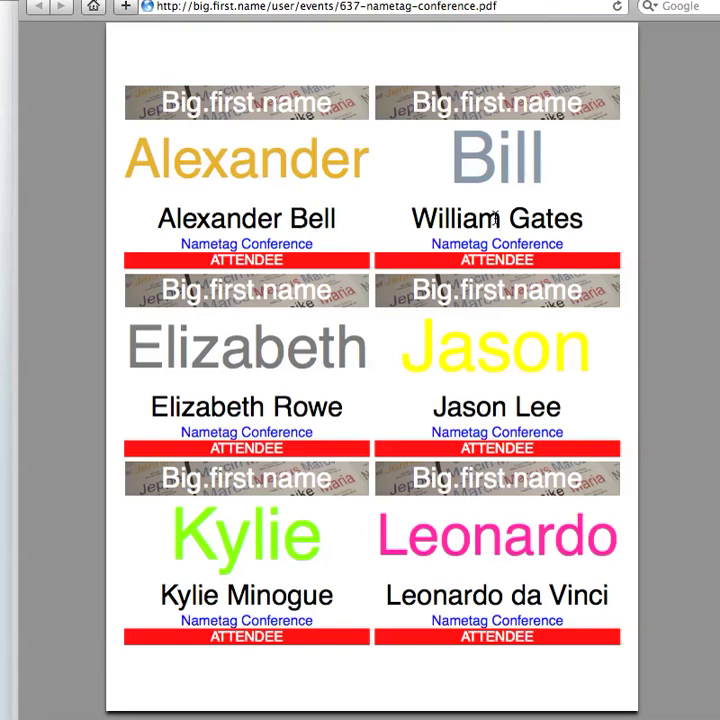
scroll(494, 218, "down", 5)
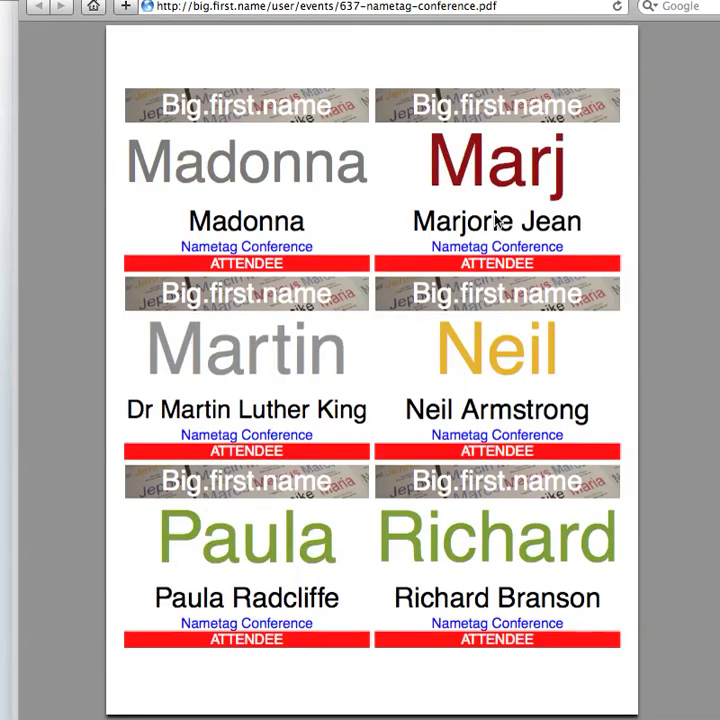
scroll(496, 221, "down", 5)
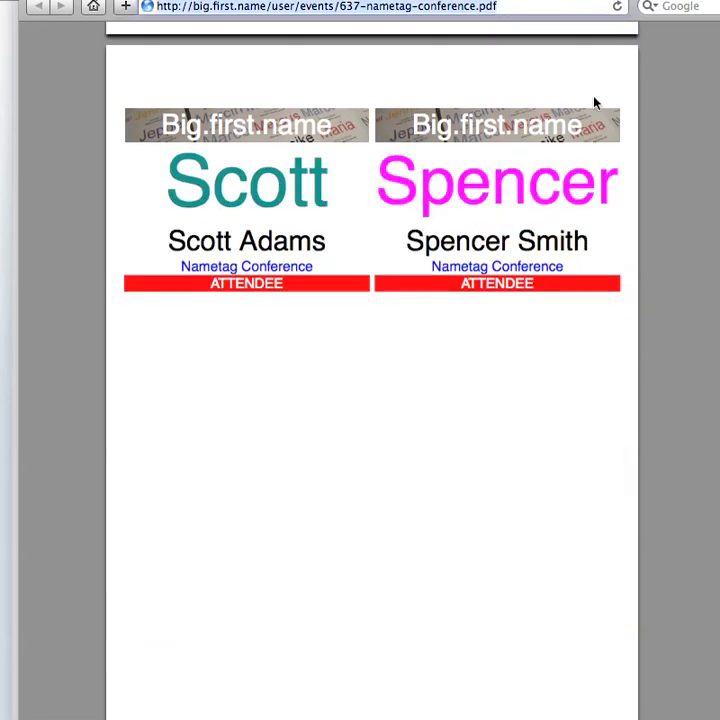
key("super+Left")
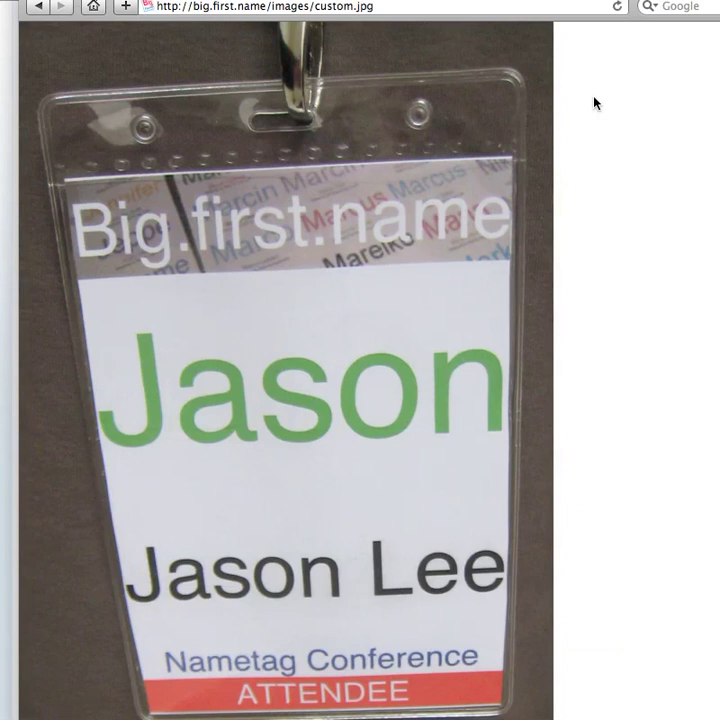